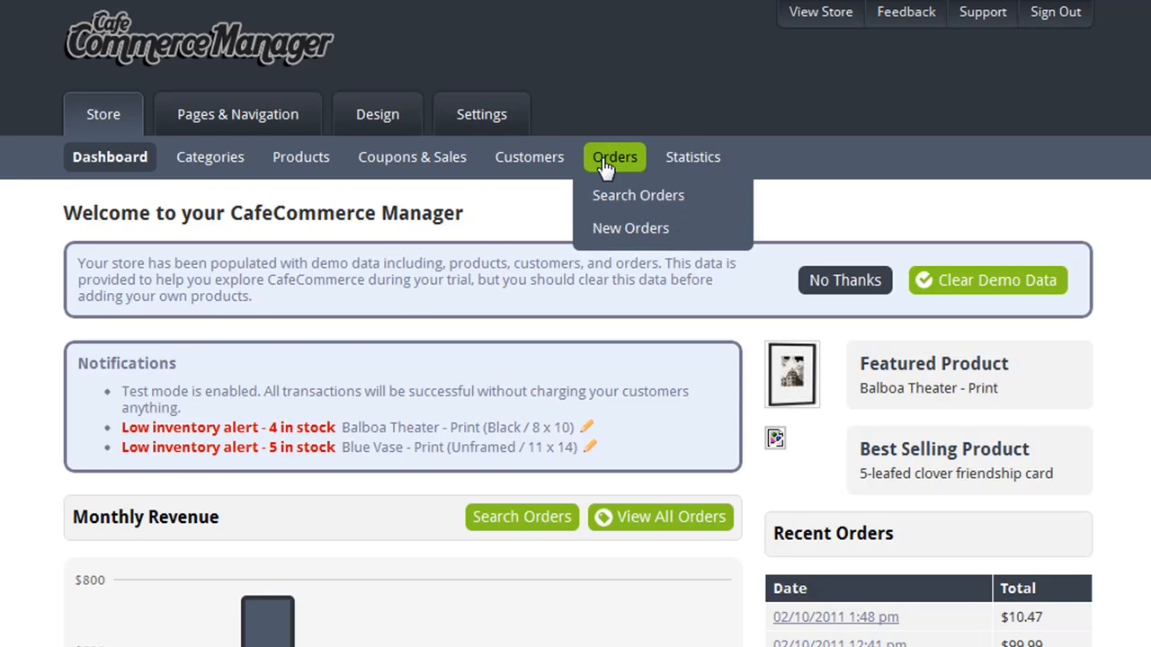
# Reach the store's Checkout settings and reveal the Payment Gateway choices
pyautogui.click(503, 114)
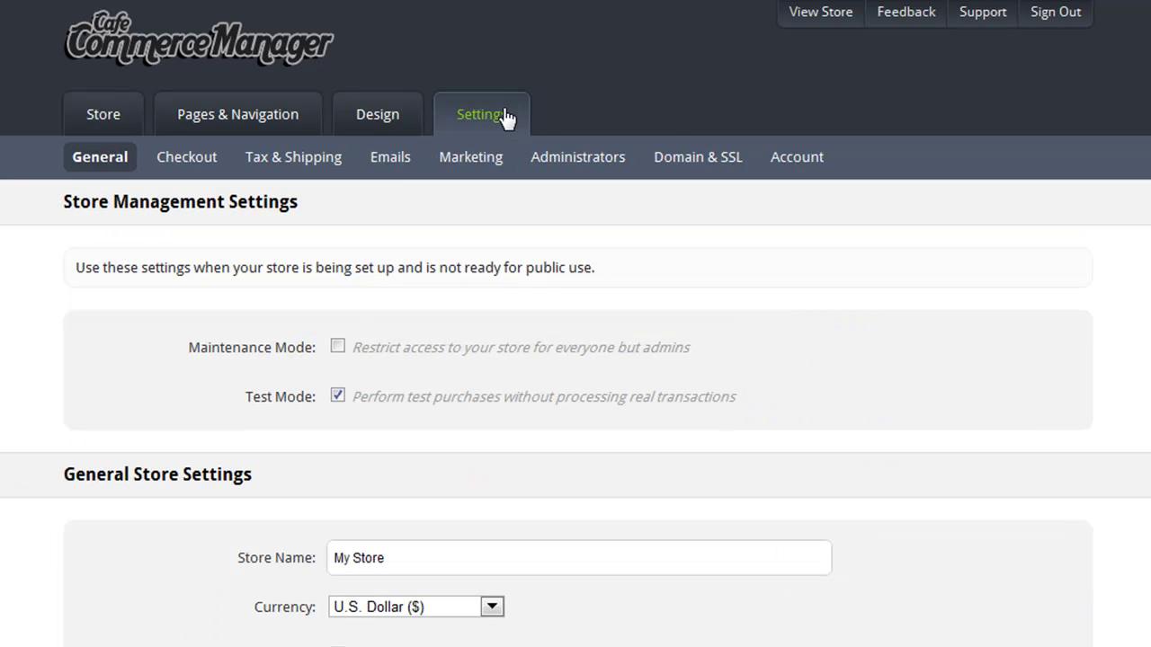
pyautogui.click(187, 157)
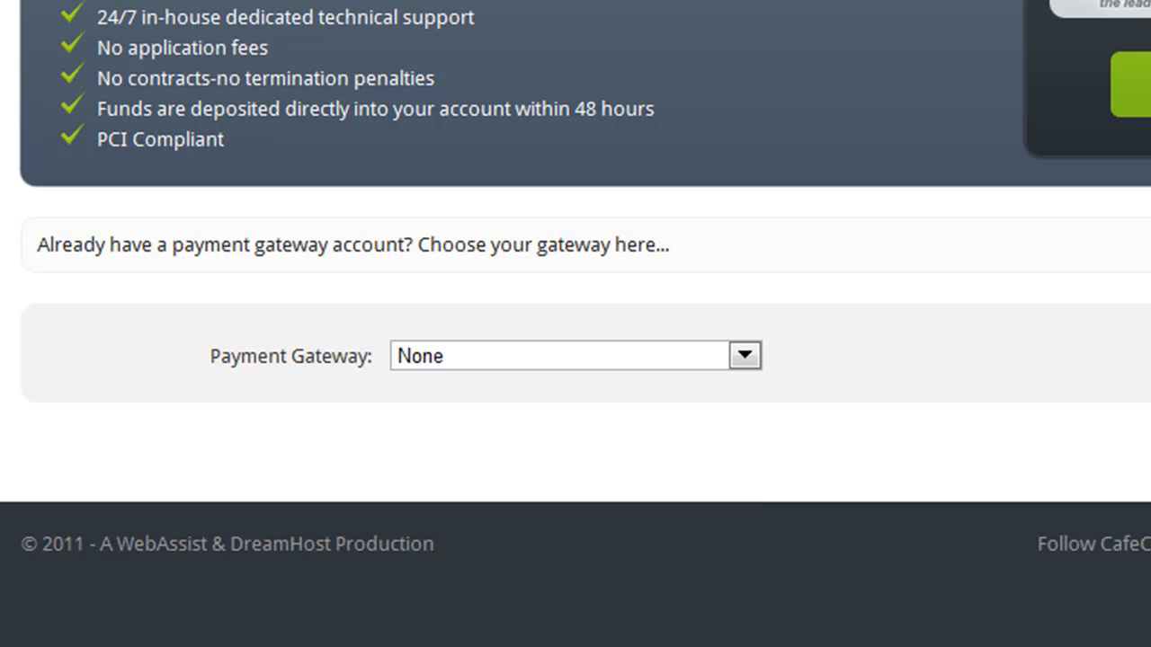
pyautogui.click(680, 364)
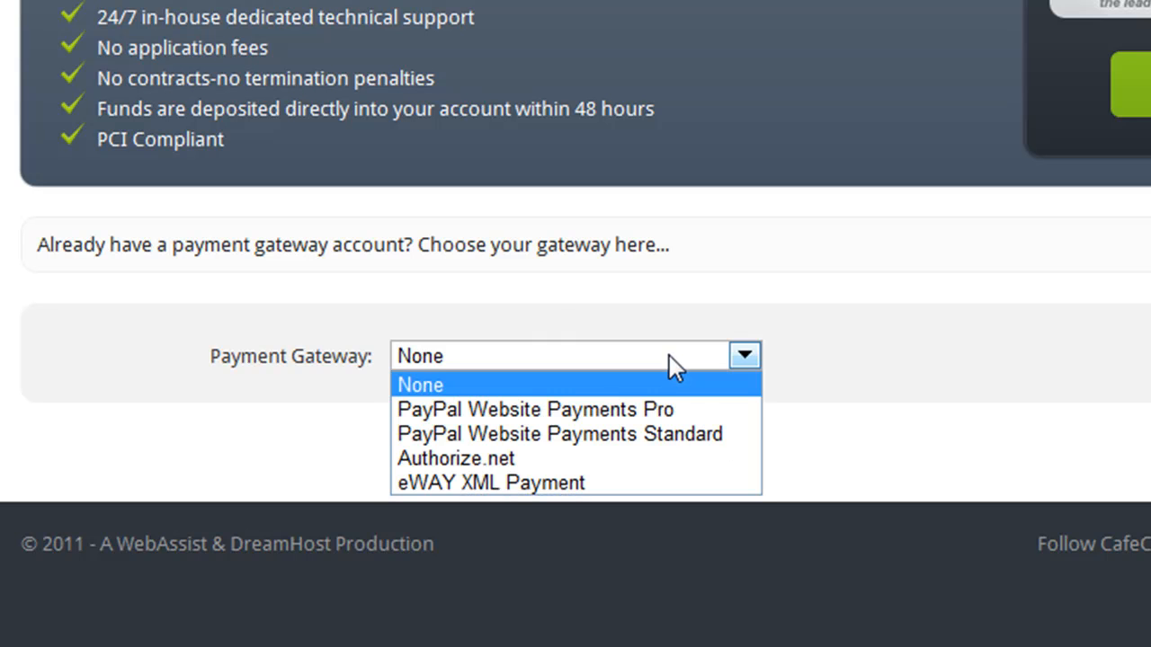
# Choose PayPal Website Payments Pro as the payment gateway and enter its API user, password and signature
pyautogui.click(667, 409)
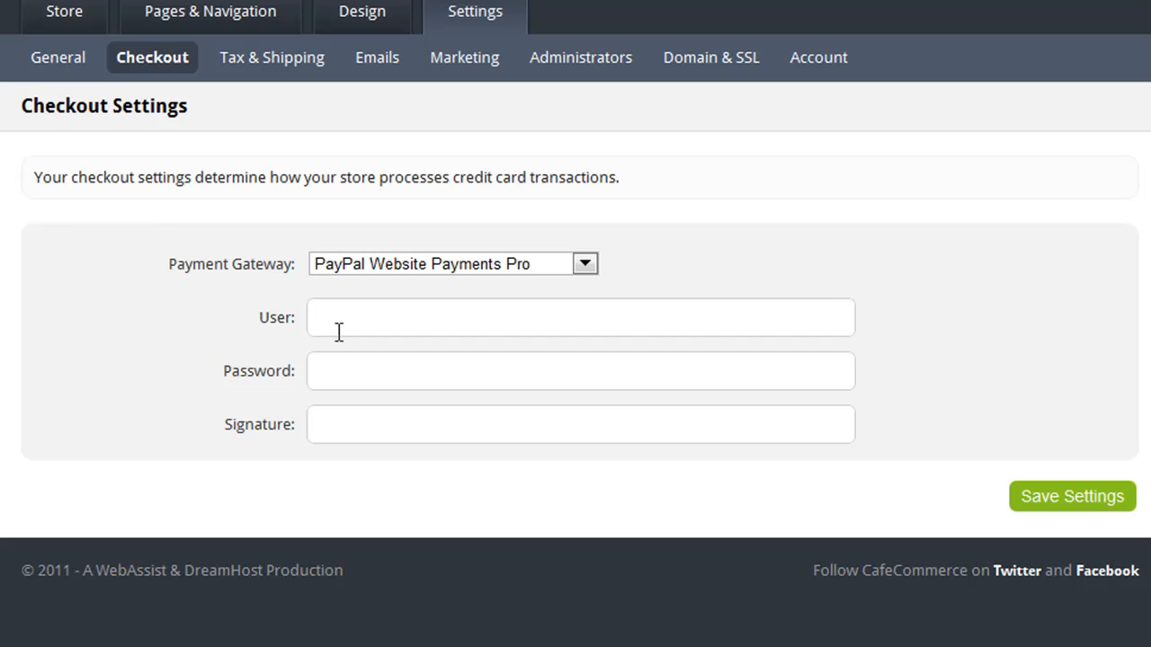
pyautogui.write('mystore_api1.mycafecommerce.com')
# Save the checkout settings with the PayPal Website Payments Pro credentials
pyautogui.click(1079, 496)
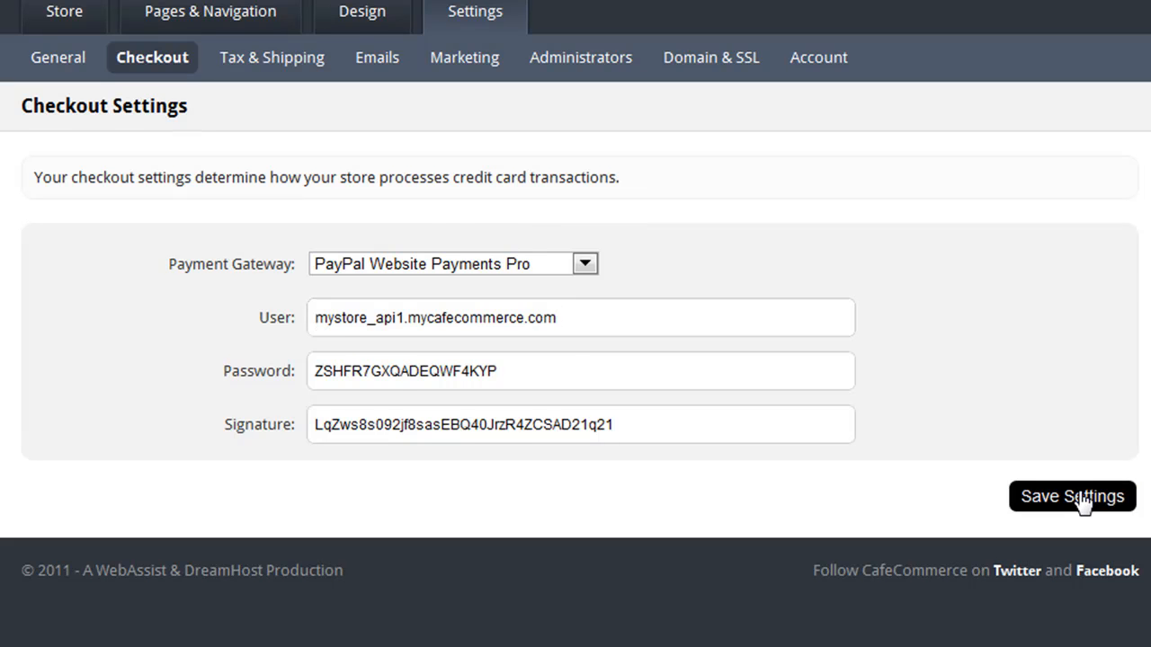